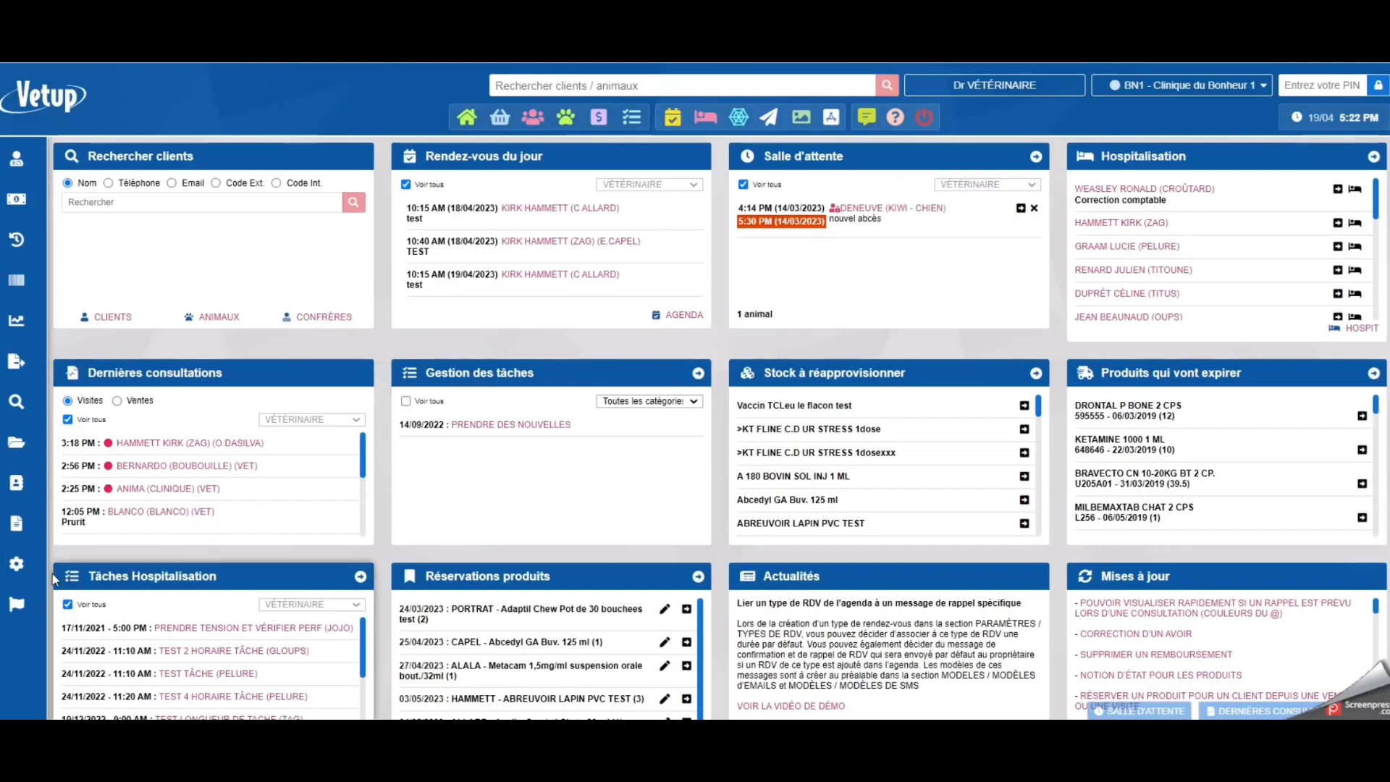
Open the list of registers in the application's settings
{"action": "left_click", "coordinate": [18, 566]}
{"action": "scroll", "coordinate": [27, 576], "scroll_direction": "down", "scroll_amount": 3}
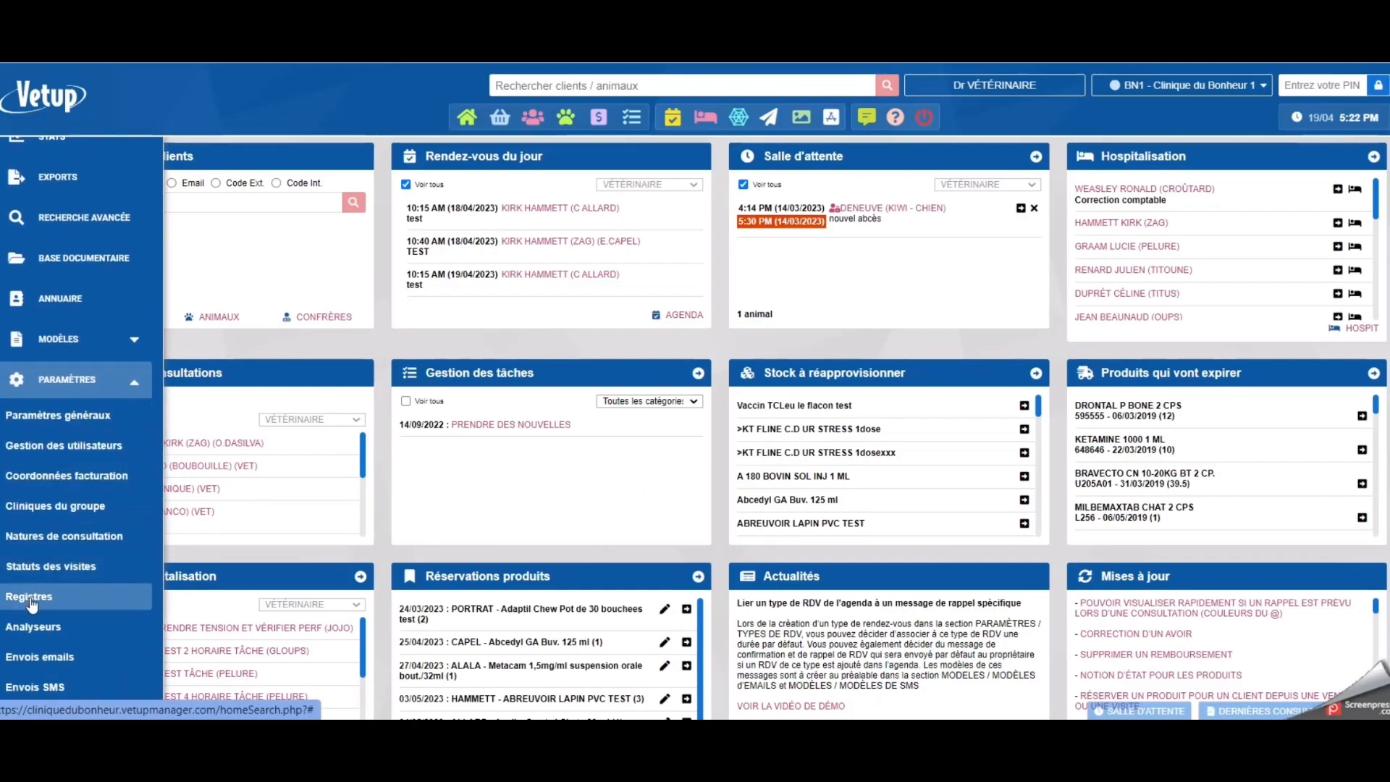
{"action": "left_click", "coordinate": [27, 598]}
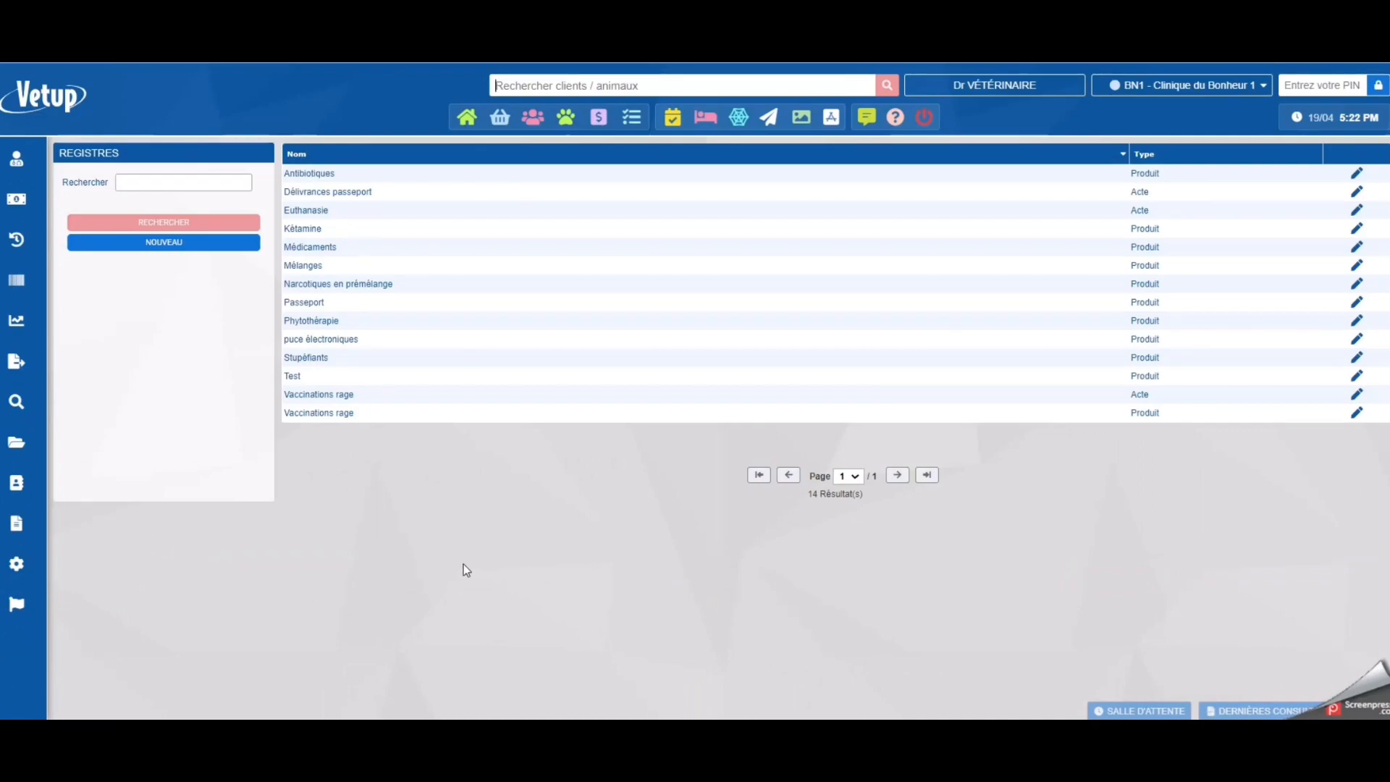
{"action": "left_click", "coordinate": [169, 244]}
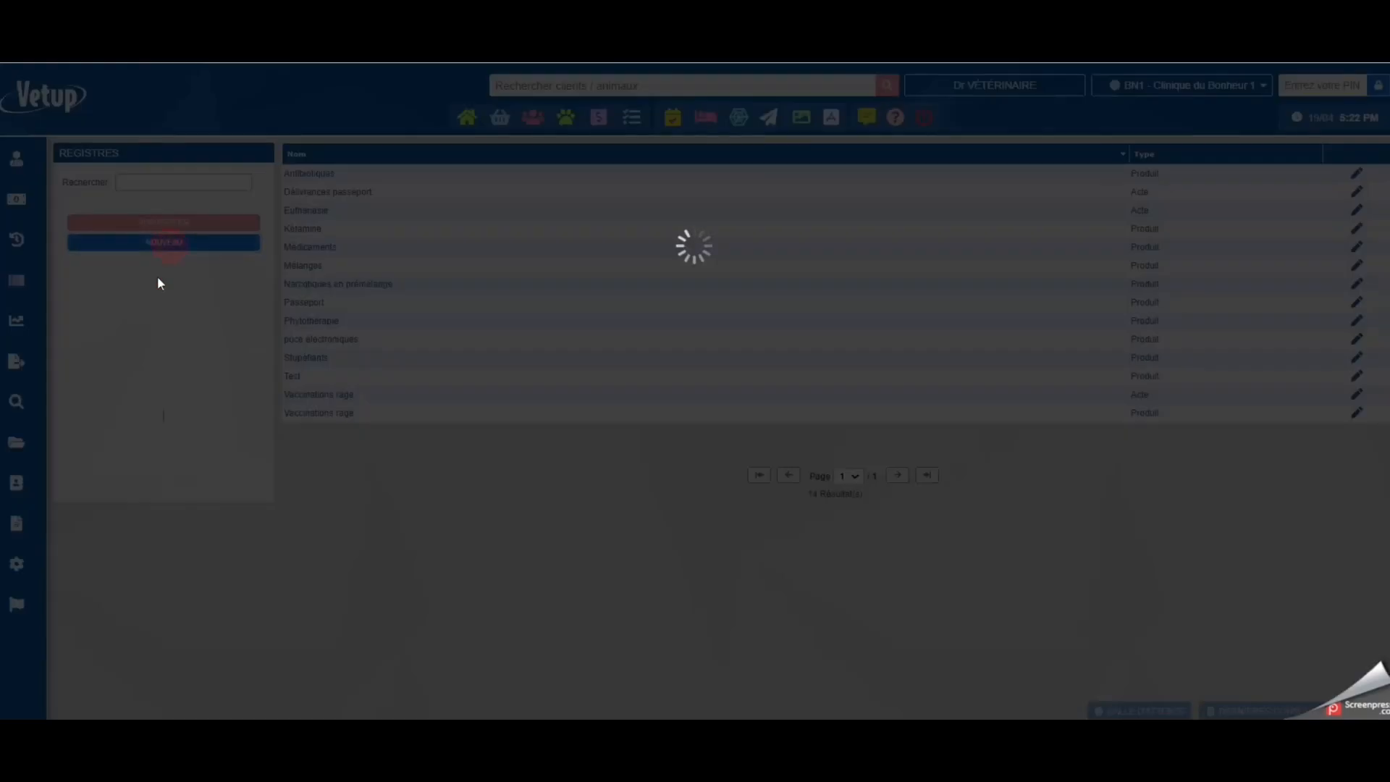
{"action": "left_click", "coordinate": [411, 127]}
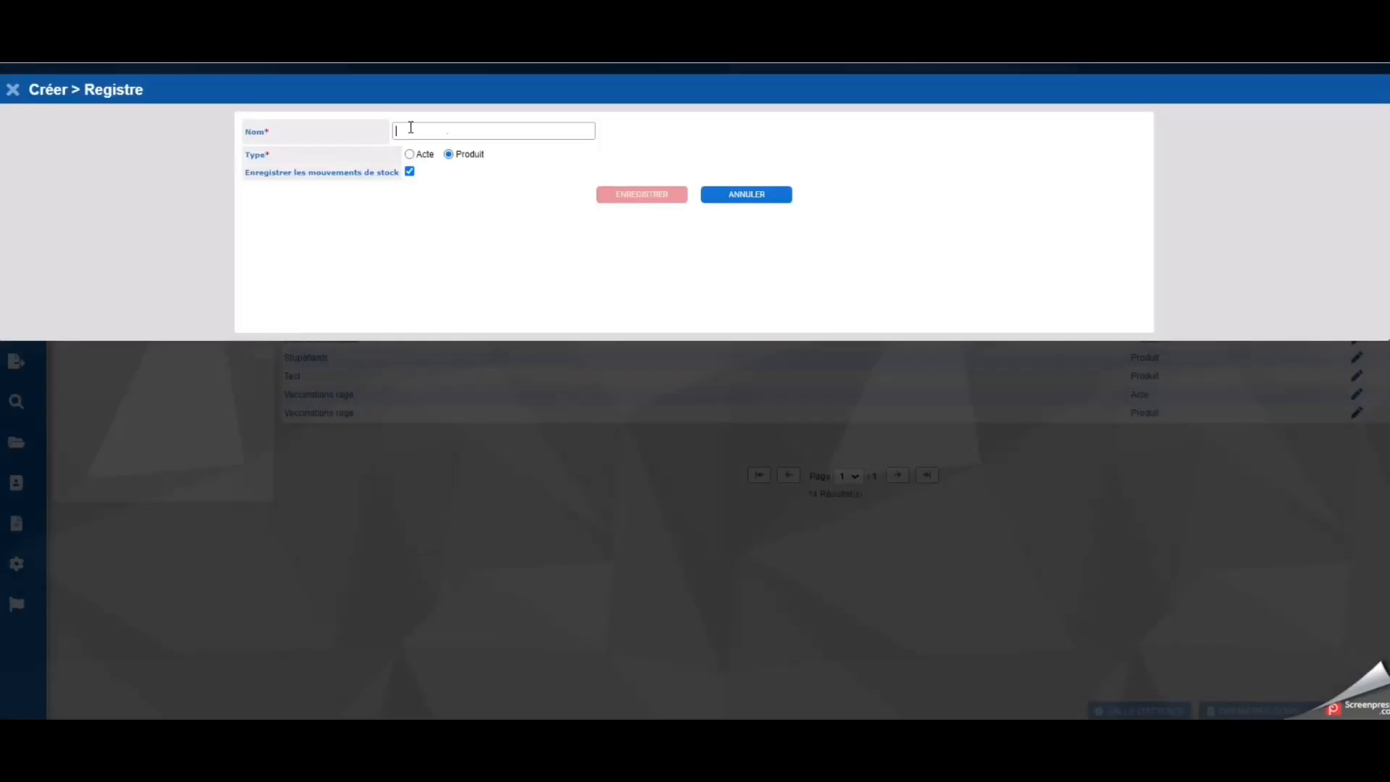
{"action": "left_click", "coordinate": [409, 155]}
{"action": "left_click", "coordinate": [448, 154]}
{"action": "left_click", "coordinate": [424, 155]}
{"action": "left_click", "coordinate": [661, 200]}
{"action": "left_click", "coordinate": [732, 197]}
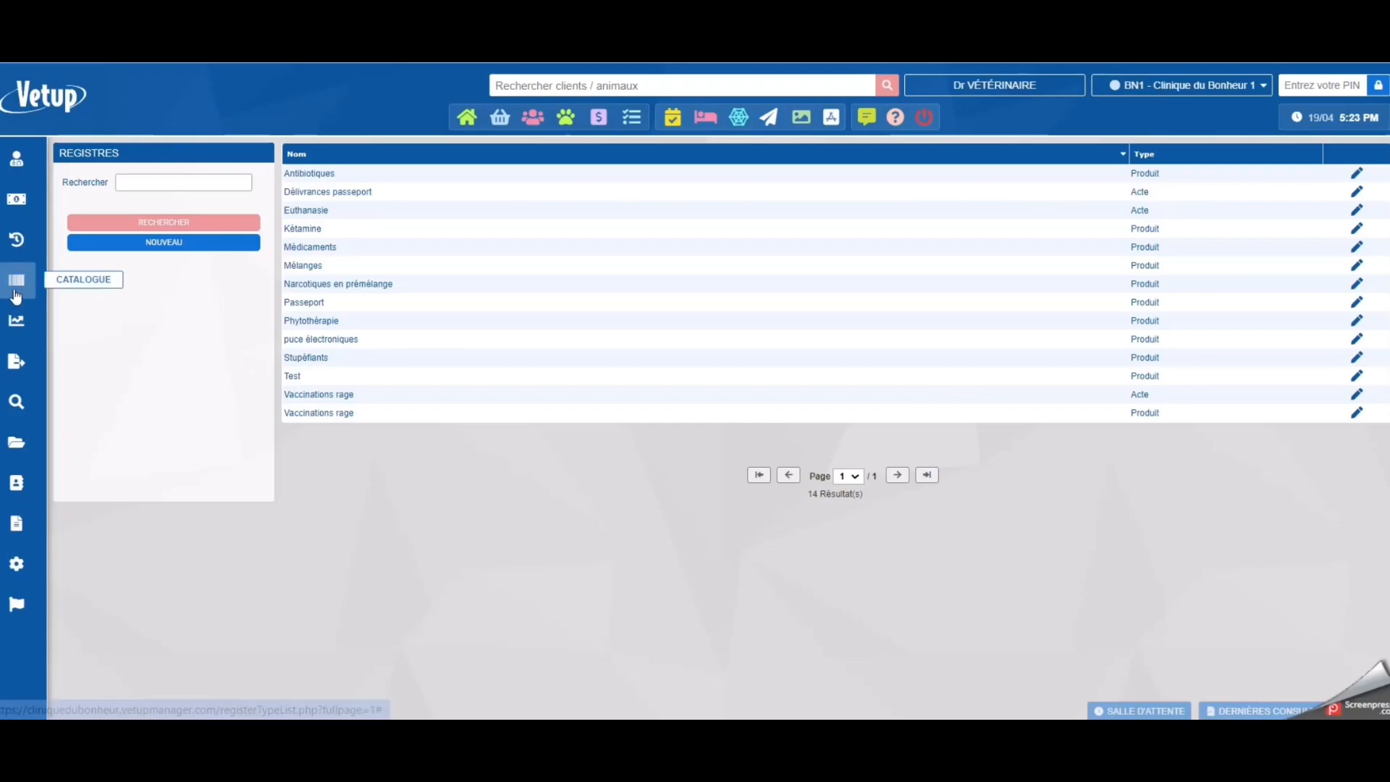
Search the product catalogue for "rab" and open the RABIGEN MONO 1 D. product record
{"action": "mouse_move", "coordinate": [18, 282]}
{"action": "left_click", "coordinate": [54, 346]}
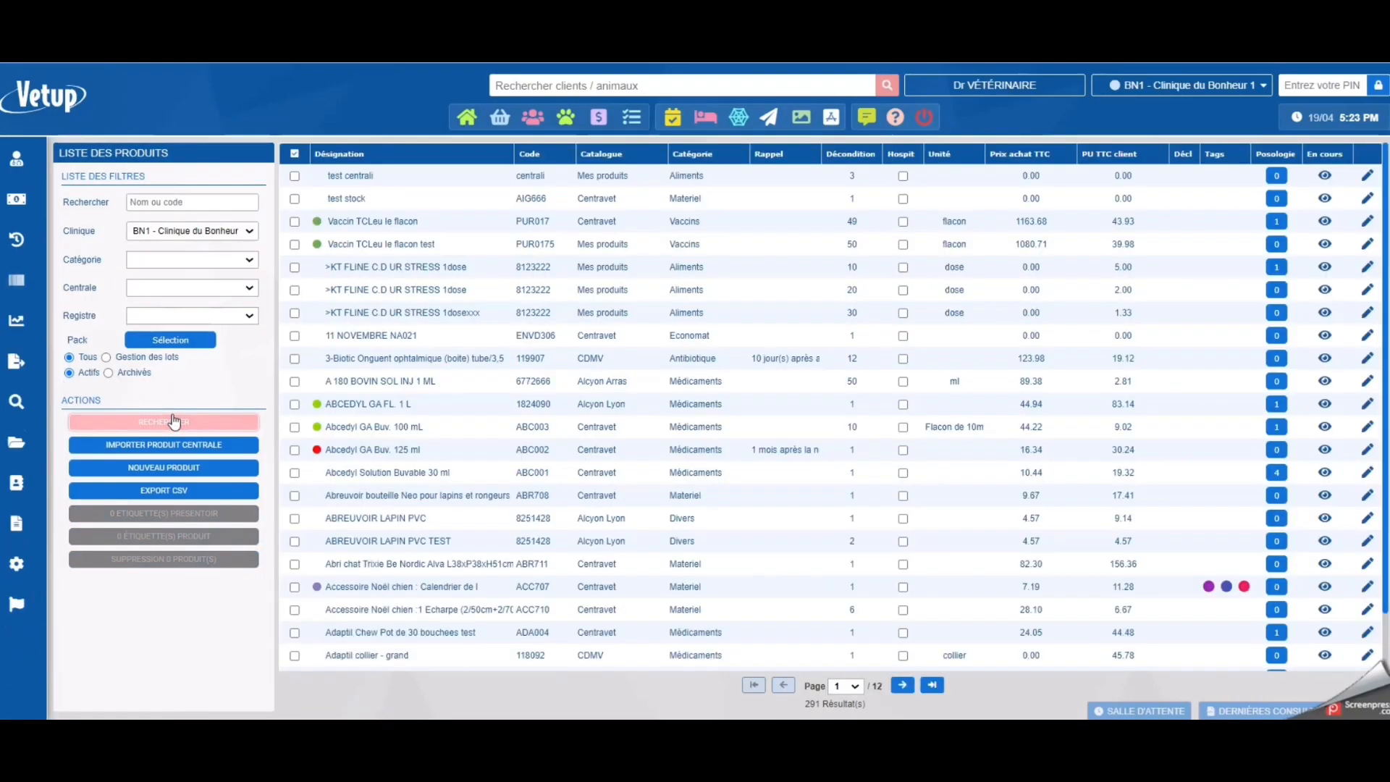
{"action": "left_click", "coordinate": [186, 202]}
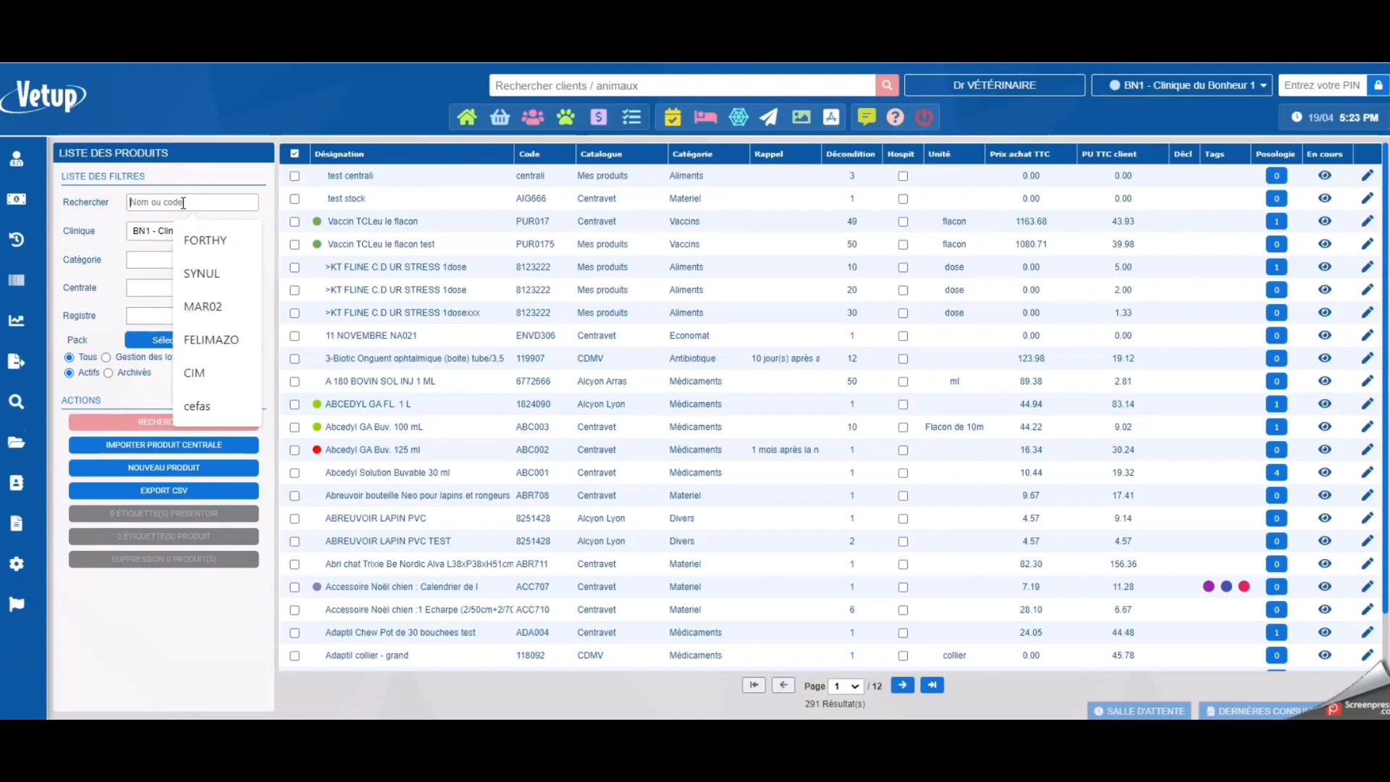
{"action": "type", "text": "rab"}
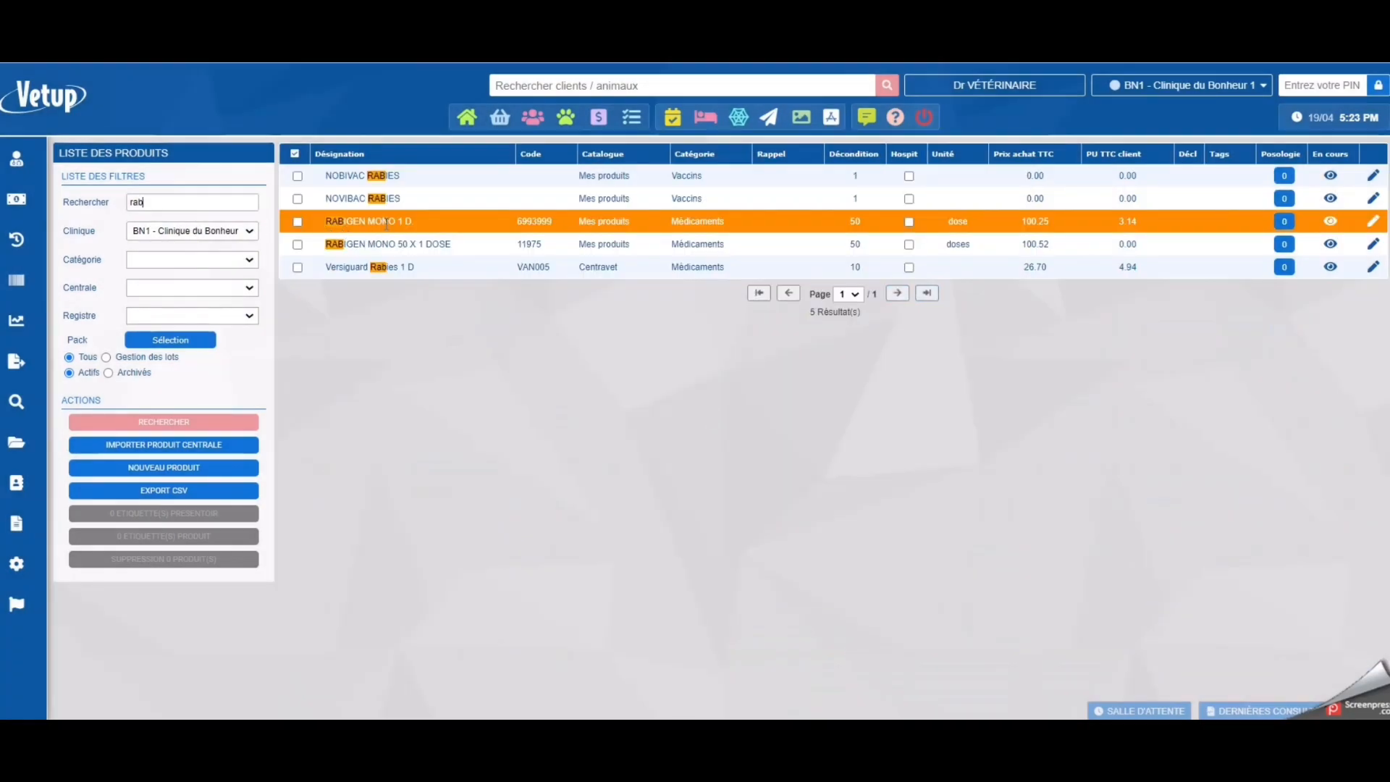
{"action": "left_click", "coordinate": [385, 226]}
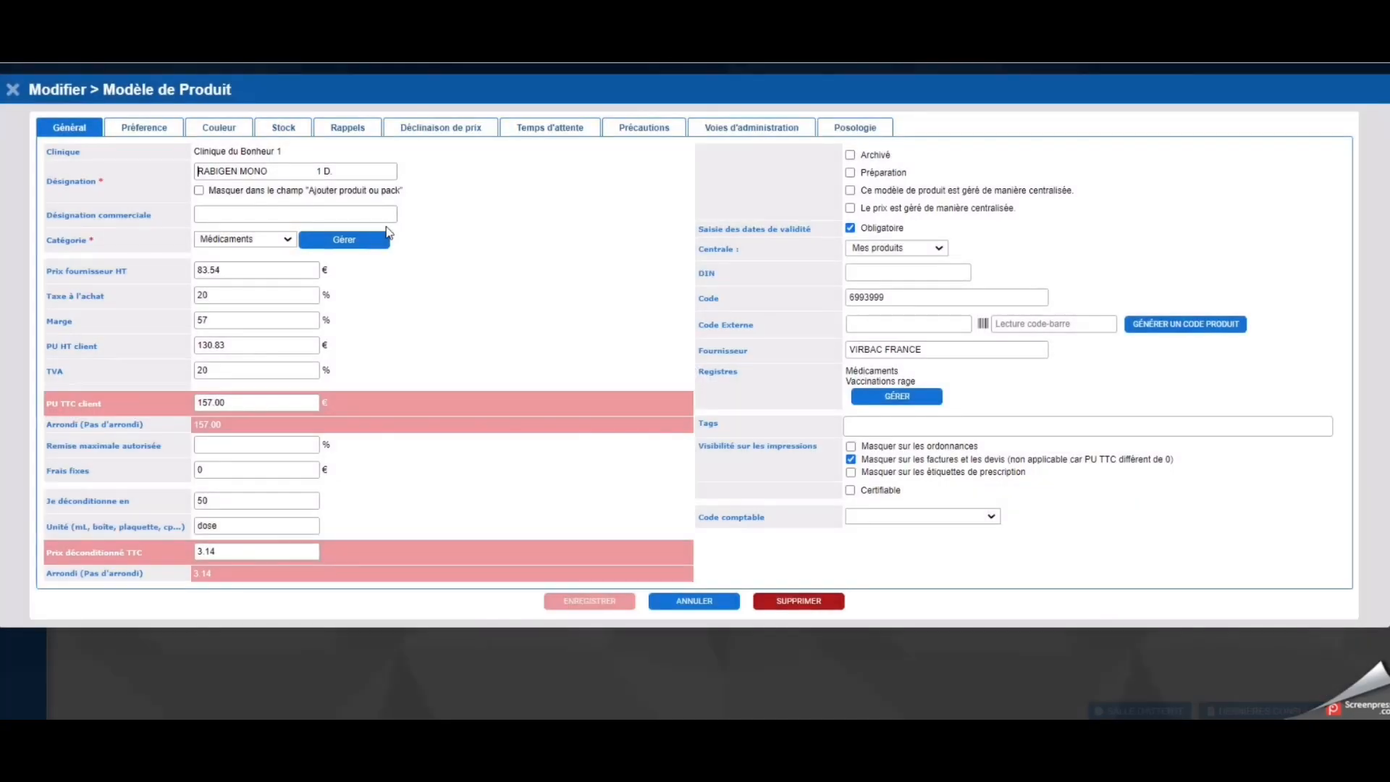
Try assigning the product to the Antibiotiques, Phytothérapie and Narcotiques en prémélange registers and removing it from Médicaments
{"action": "left_click", "coordinate": [896, 396]}
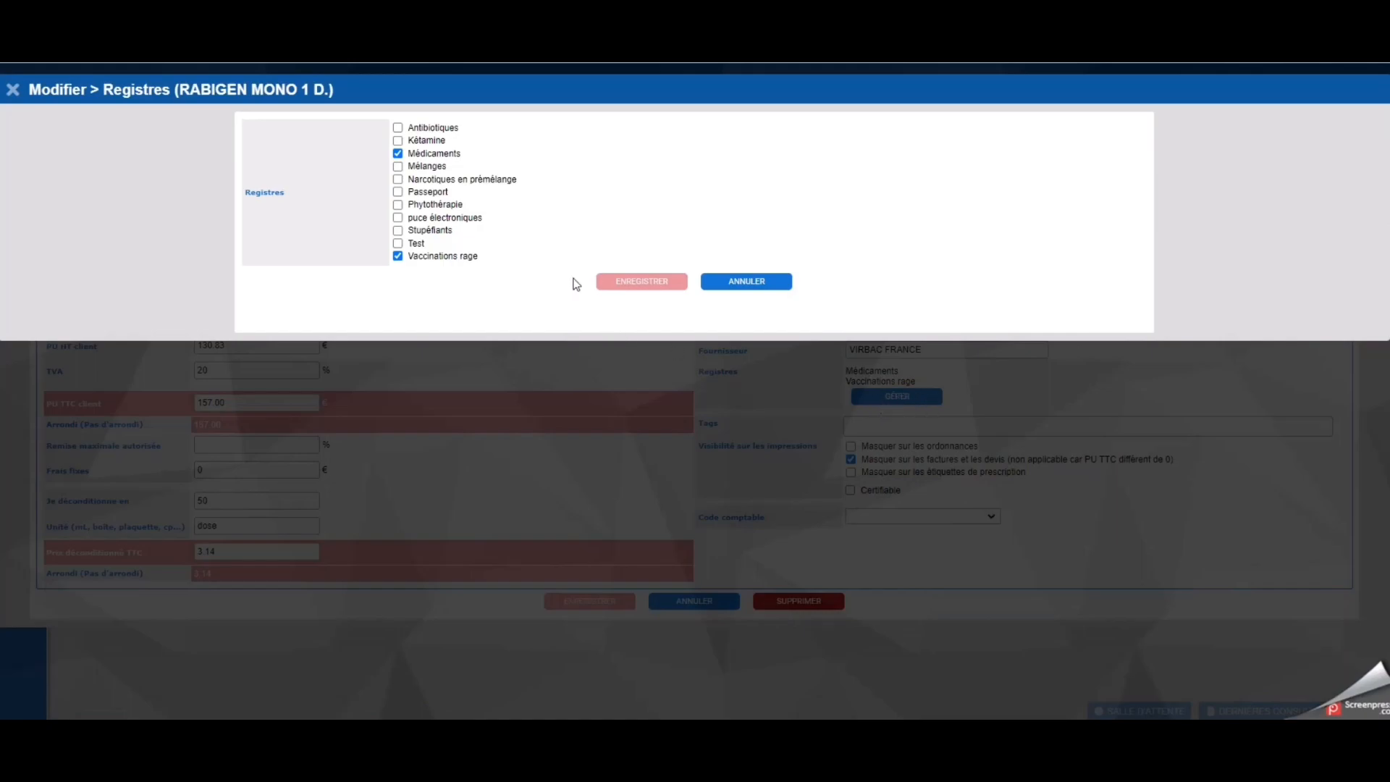
{"action": "left_click", "coordinate": [435, 129]}
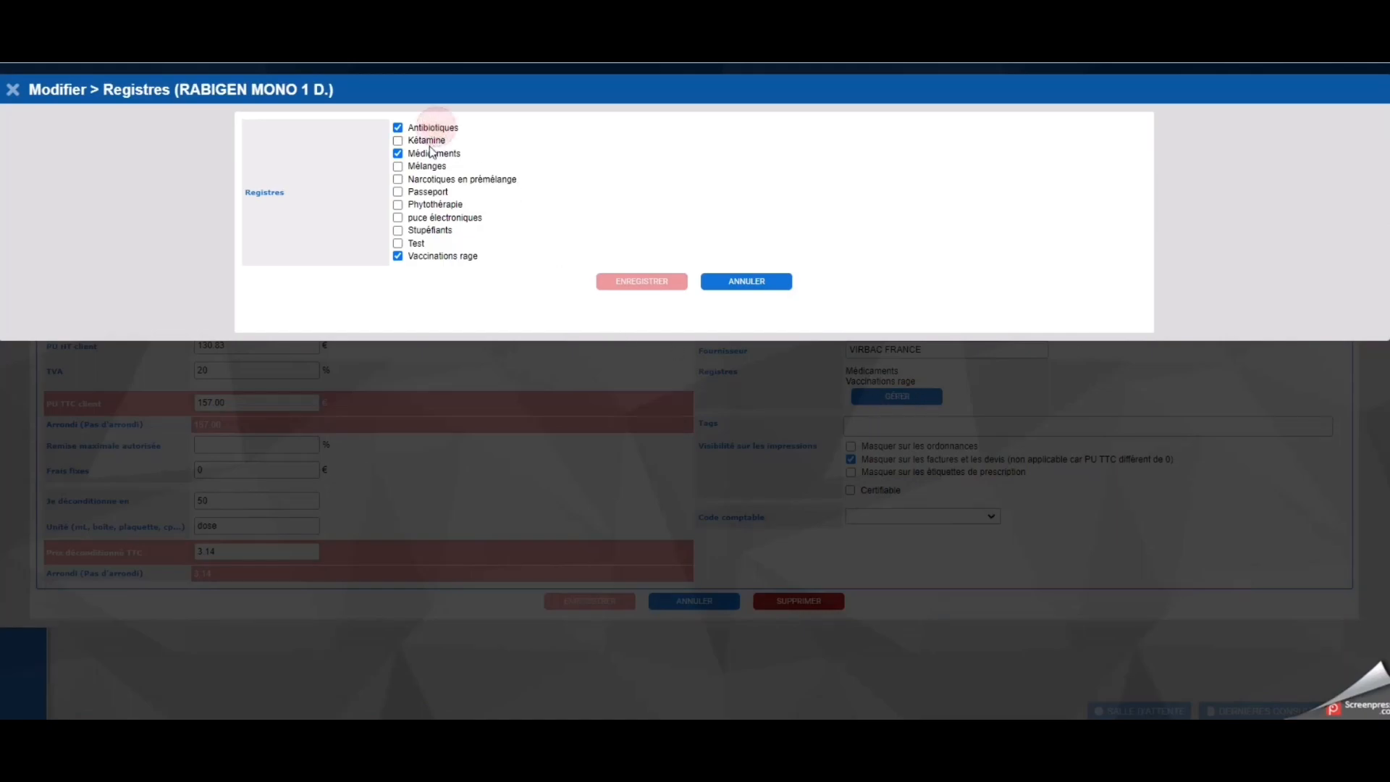
{"action": "left_click", "coordinate": [433, 154]}
{"action": "left_click", "coordinate": [428, 205]}
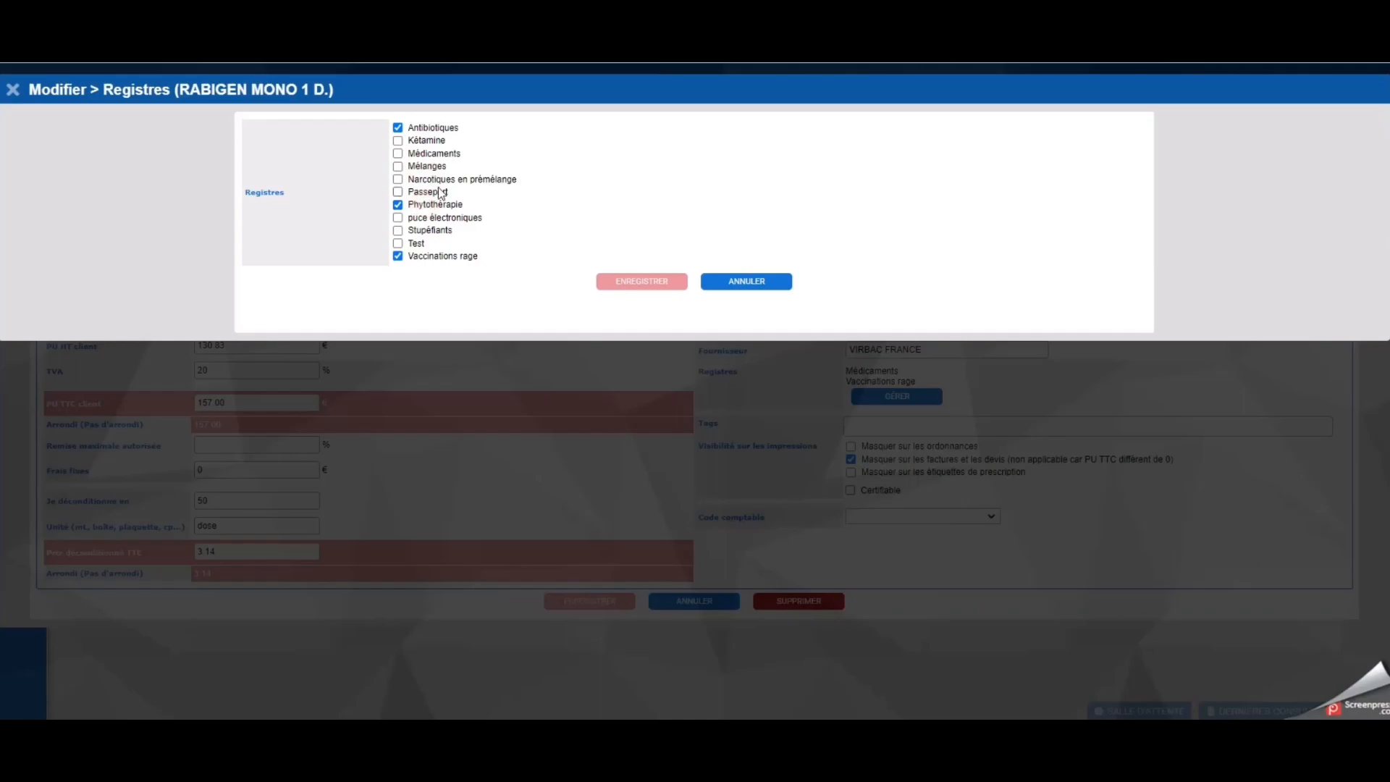
{"action": "left_click", "coordinate": [437, 180]}
Restore the product's register selection to only Médicaments and Vaccinations rage, and save it
{"action": "left_click", "coordinate": [398, 205]}
{"action": "left_click", "coordinate": [399, 179]}
{"action": "left_click", "coordinate": [397, 127]}
{"action": "left_click", "coordinate": [398, 152]}
{"action": "left_click", "coordinate": [647, 290]}
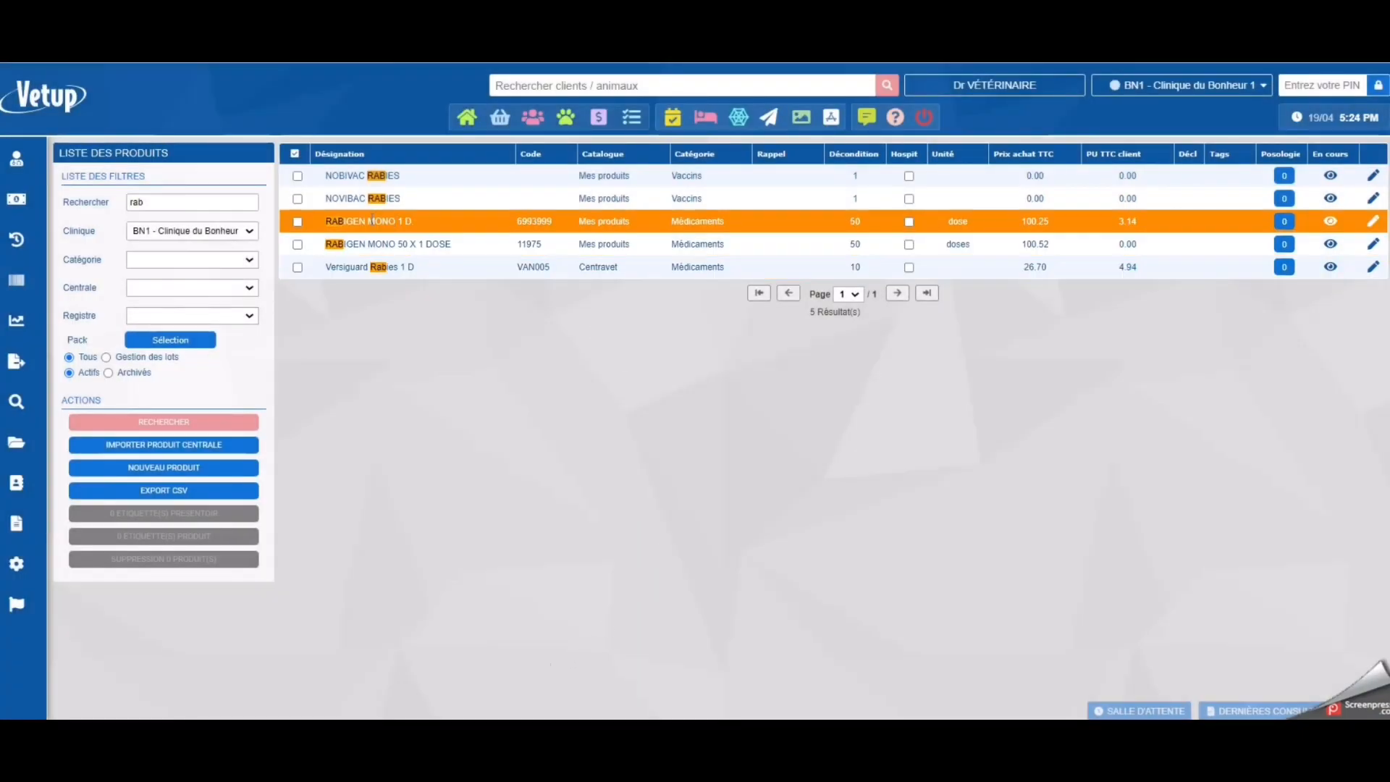
Reopen the RABIGEN MONO 1 D. record to check its assigned registers, and close it without saving
{"action": "left_click", "coordinate": [384, 221]}
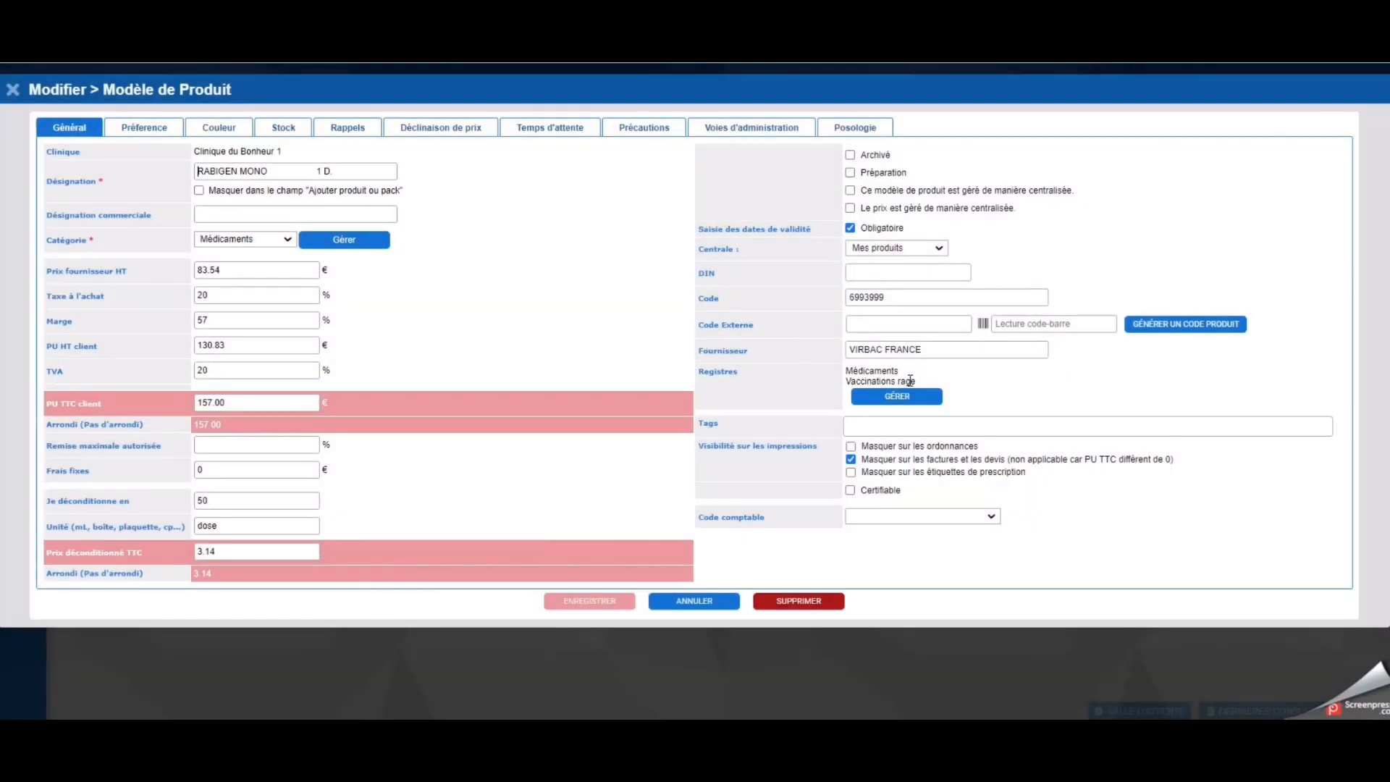
{"action": "left_click", "coordinate": [695, 601]}
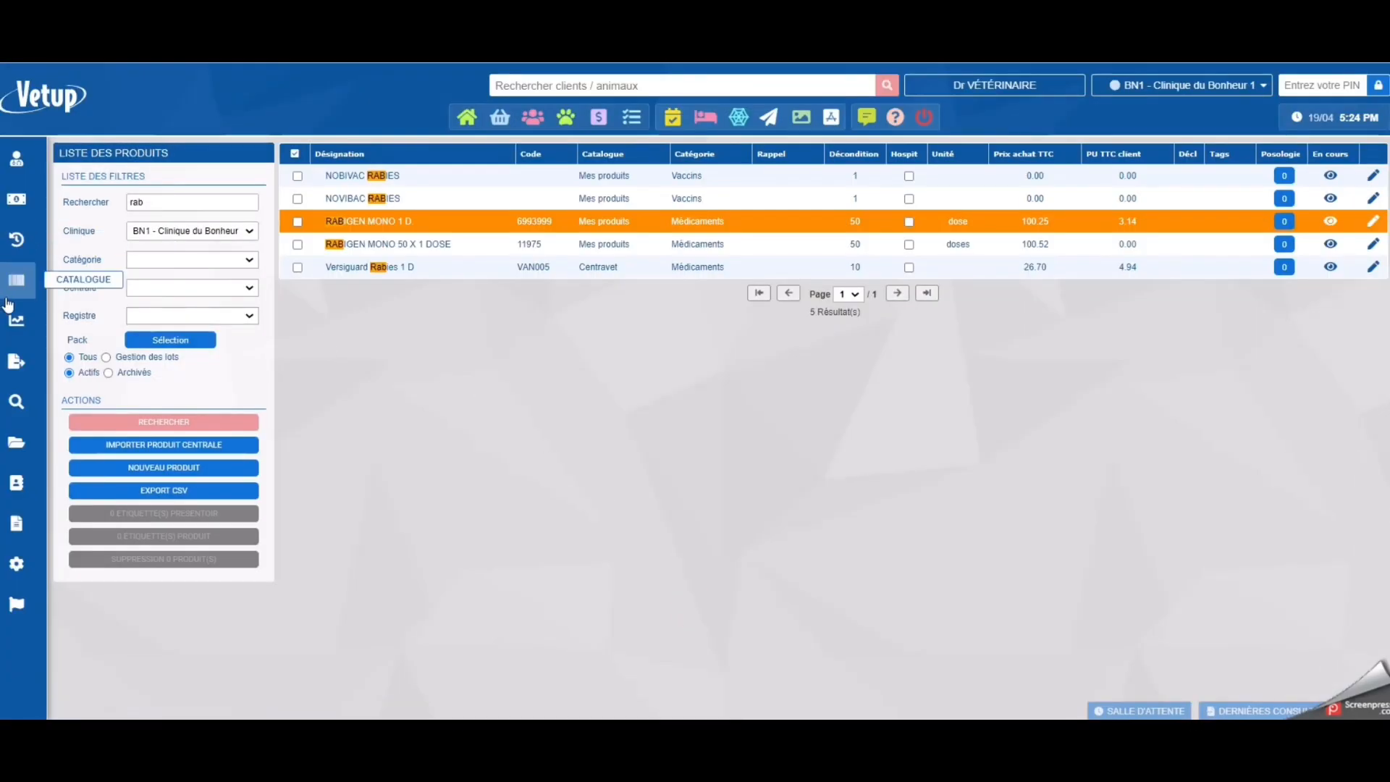
Search the catalogue's list of acts for "rage" and open the "rage annuel" act record
{"action": "left_click", "coordinate": [29, 281]}
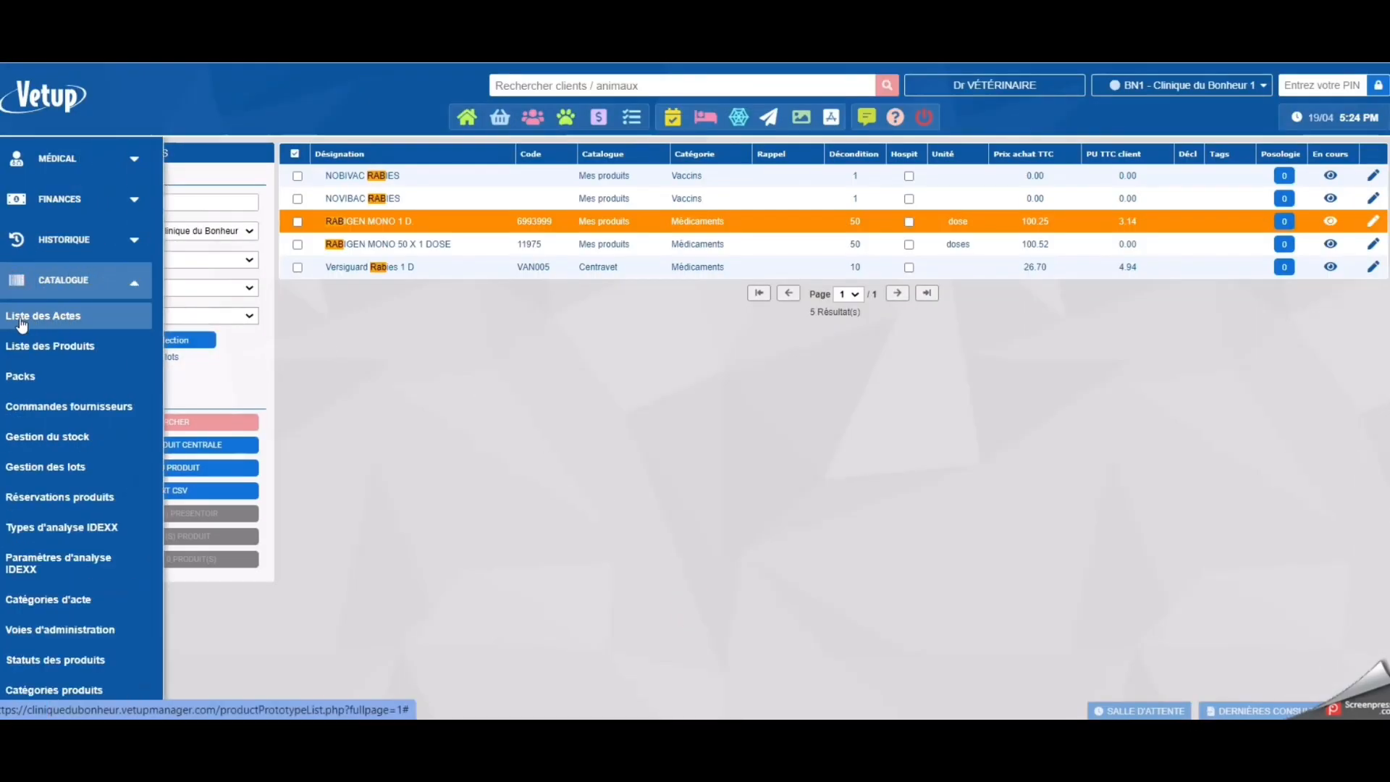
{"action": "left_click", "coordinate": [62, 319]}
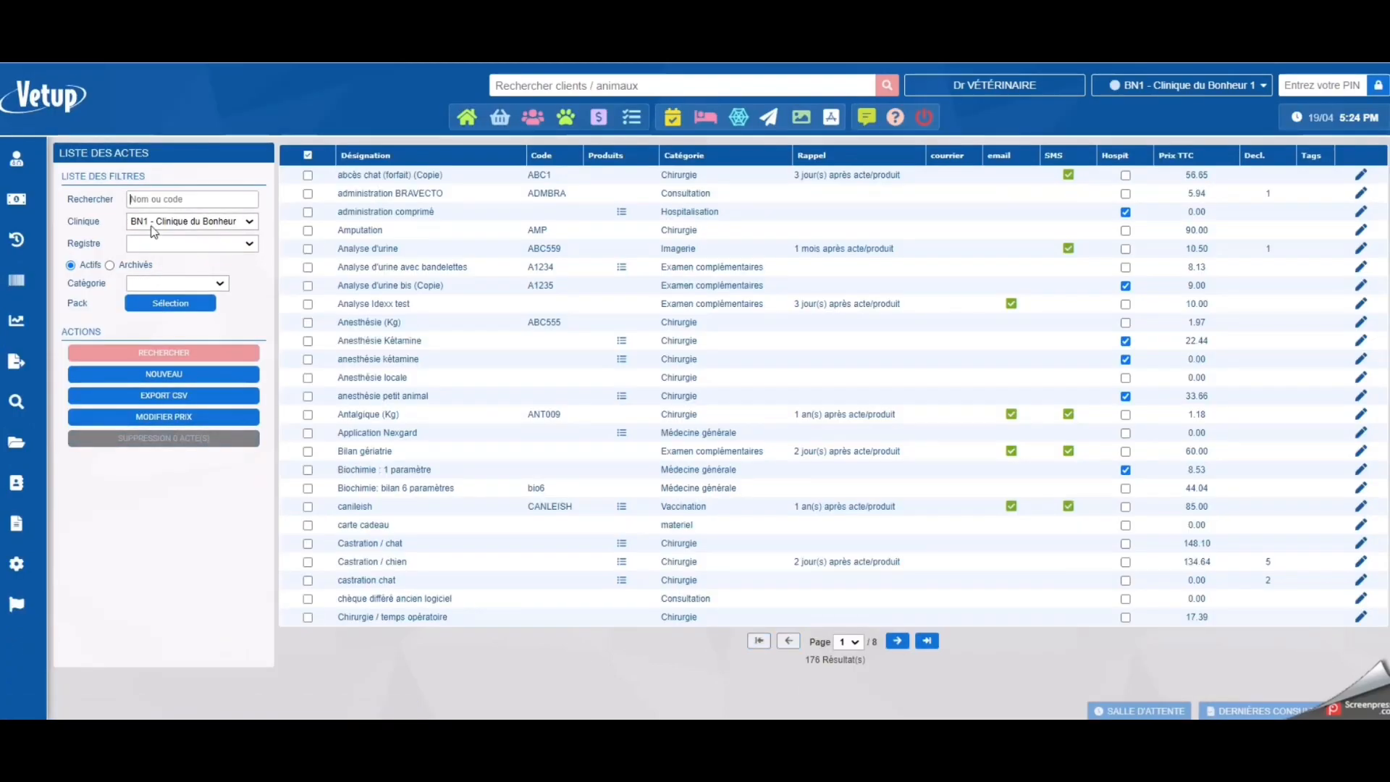
{"action": "type", "text": "rage"}
{"action": "key", "text": "Return"}
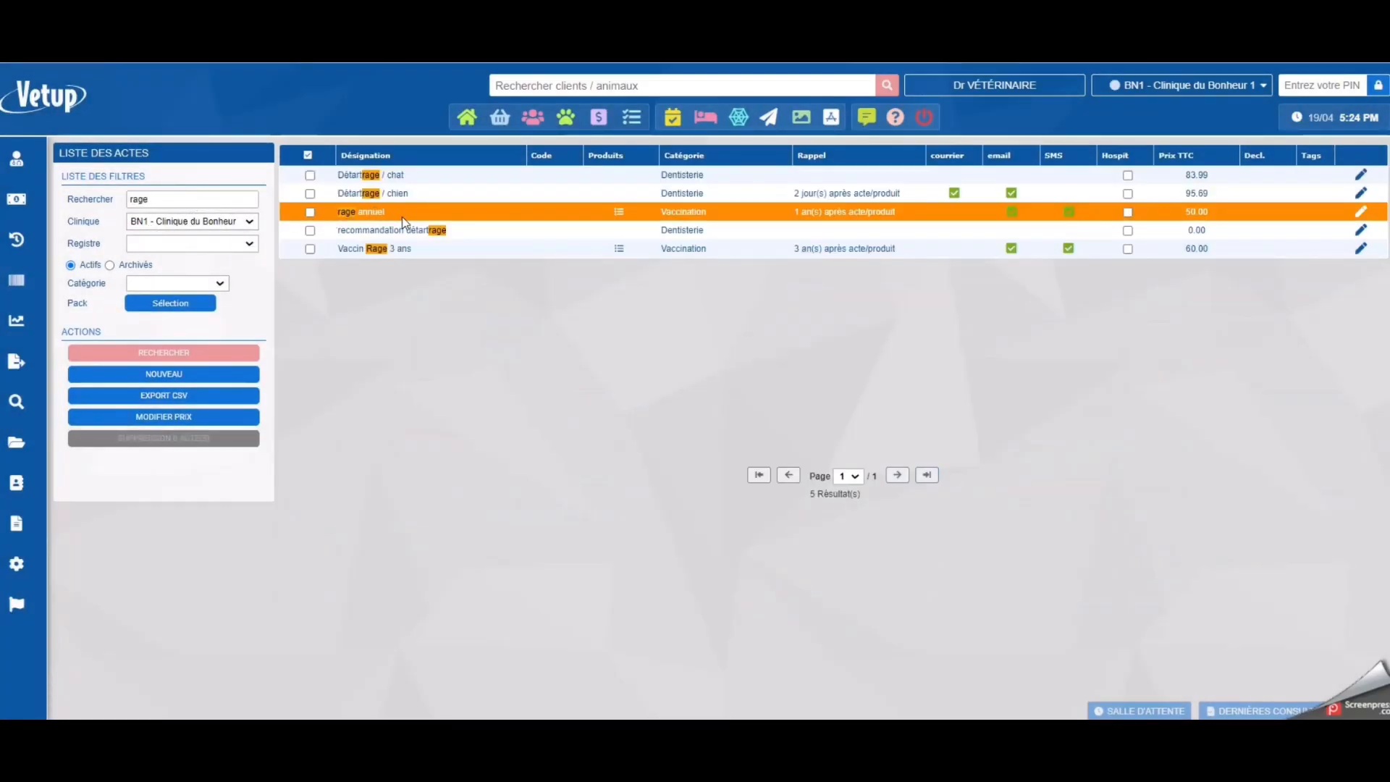
{"action": "left_click", "coordinate": [404, 222]}
Review the act's register assignment and its Gestion des lots option, and save the act
{"action": "scroll", "coordinate": [312, 384], "scroll_direction": "down", "scroll_amount": 1}
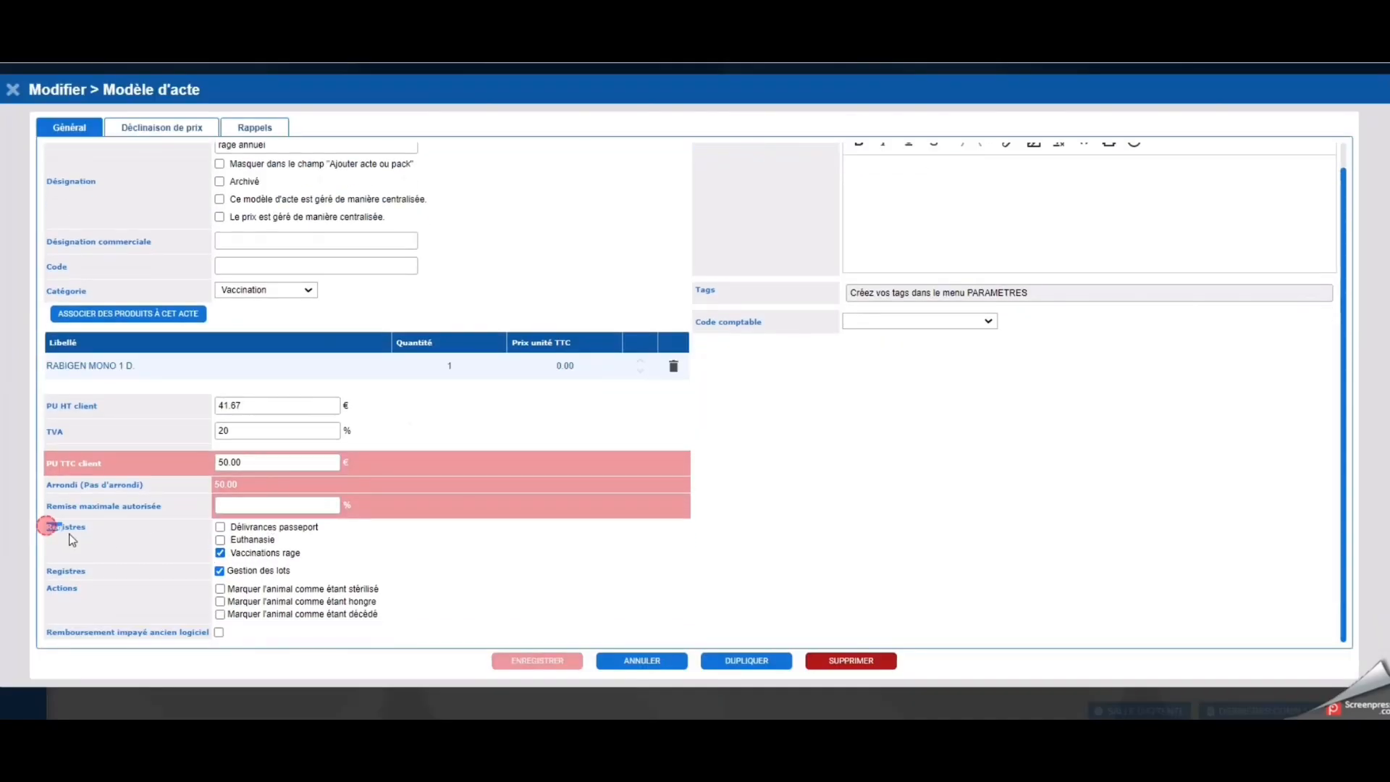
{"action": "left_click", "coordinate": [90, 533]}
{"action": "left_click_drag", "start_coordinate": [251, 576], "coordinate": [289, 573]}
{"action": "left_click", "coordinate": [238, 574]}
{"action": "left_click", "coordinate": [526, 668]}
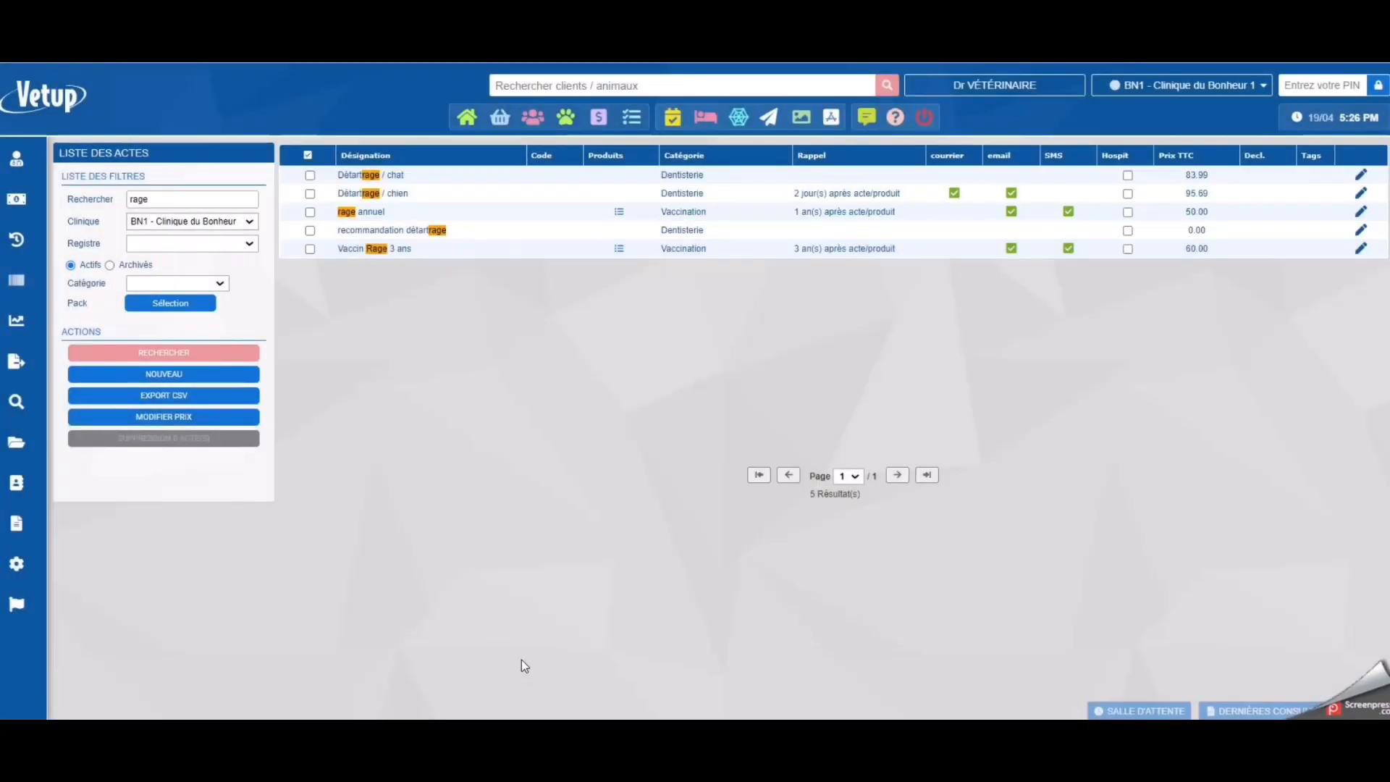
Open the register history and display the entries of the Antibiotiques (Produit) register
{"action": "left_click", "coordinate": [18, 241]}
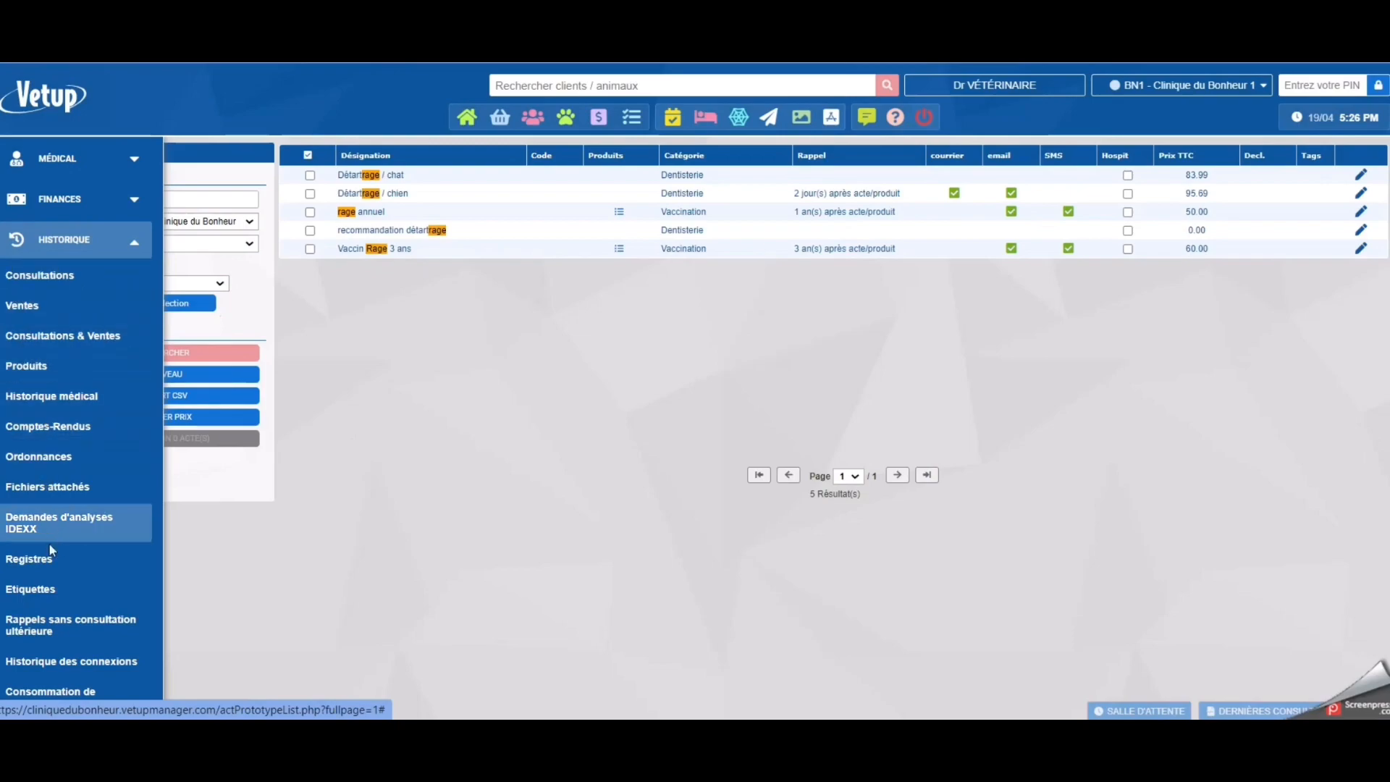
{"action": "left_click", "coordinate": [75, 565]}
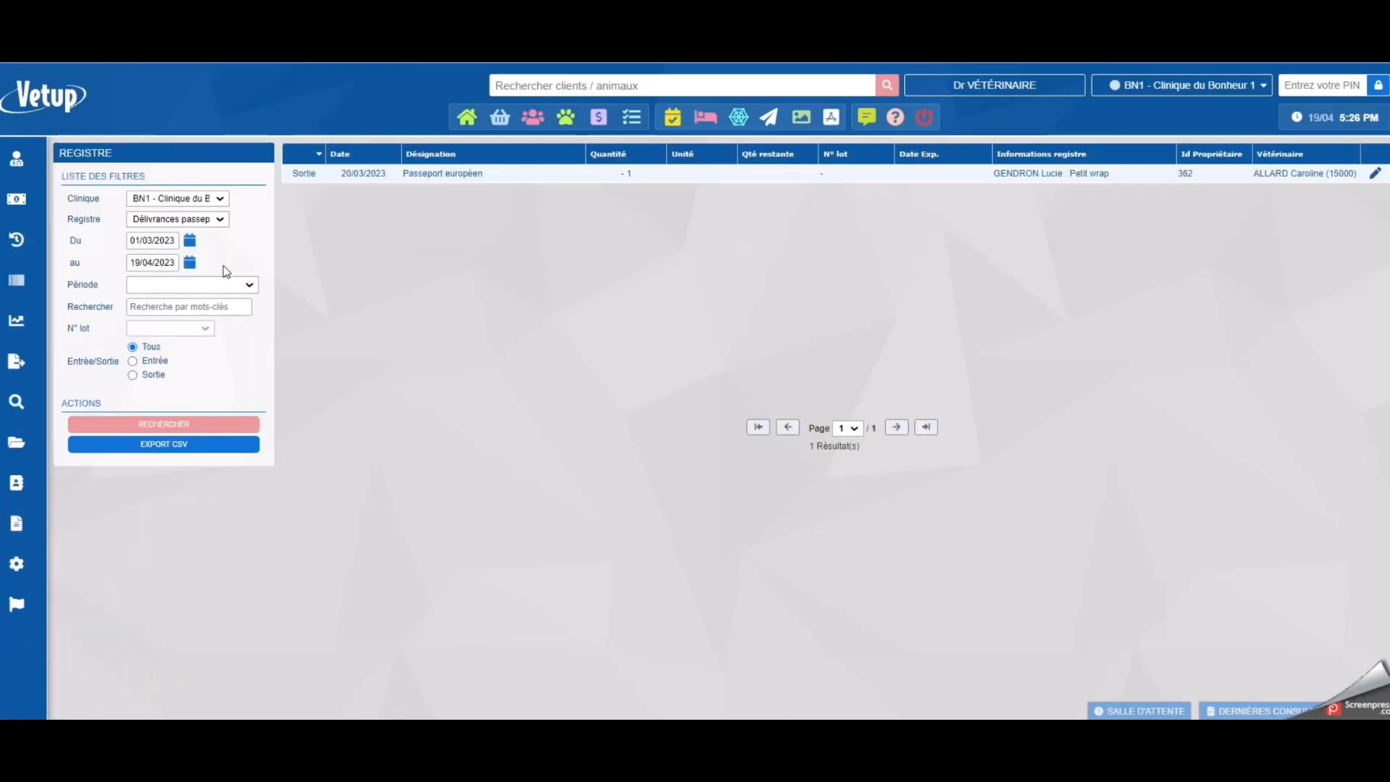
{"action": "left_click", "coordinate": [167, 220]}
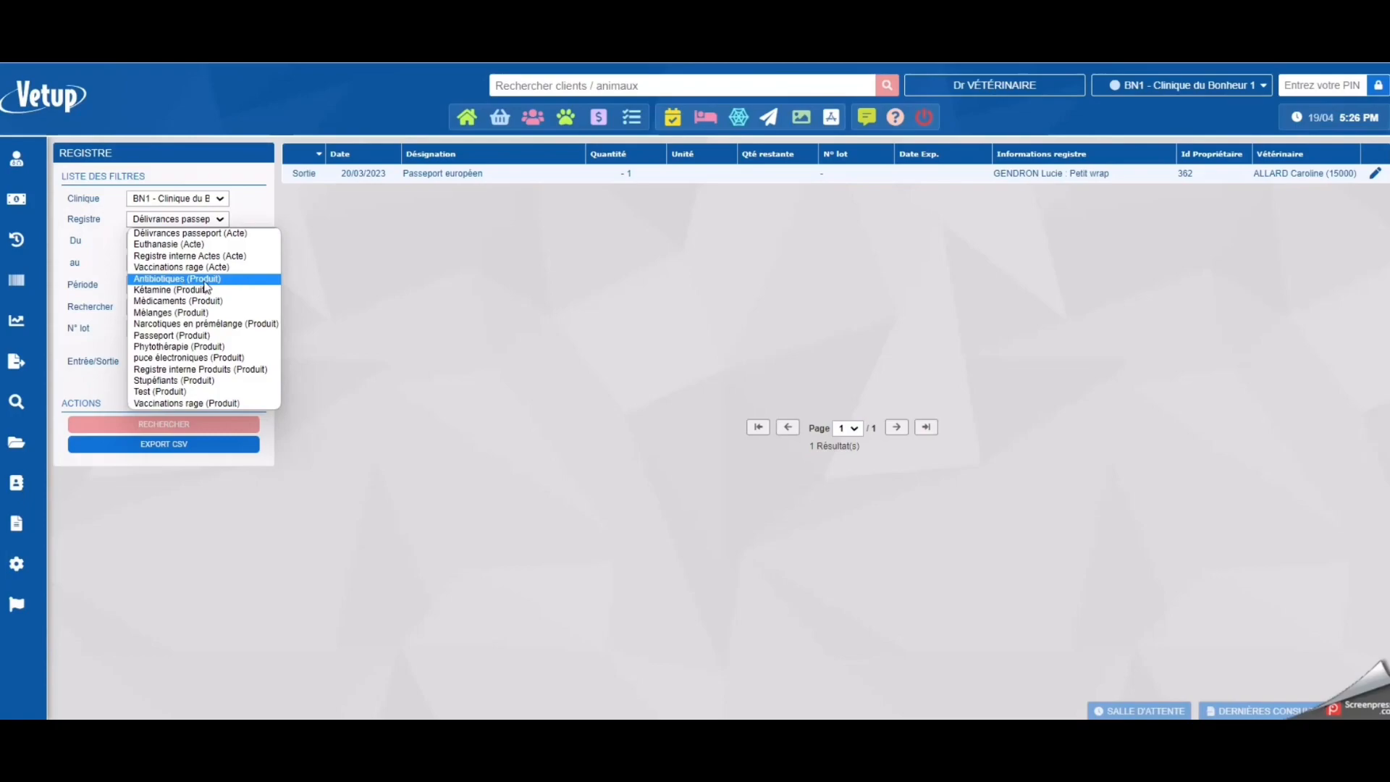
{"action": "left_click", "coordinate": [181, 280]}
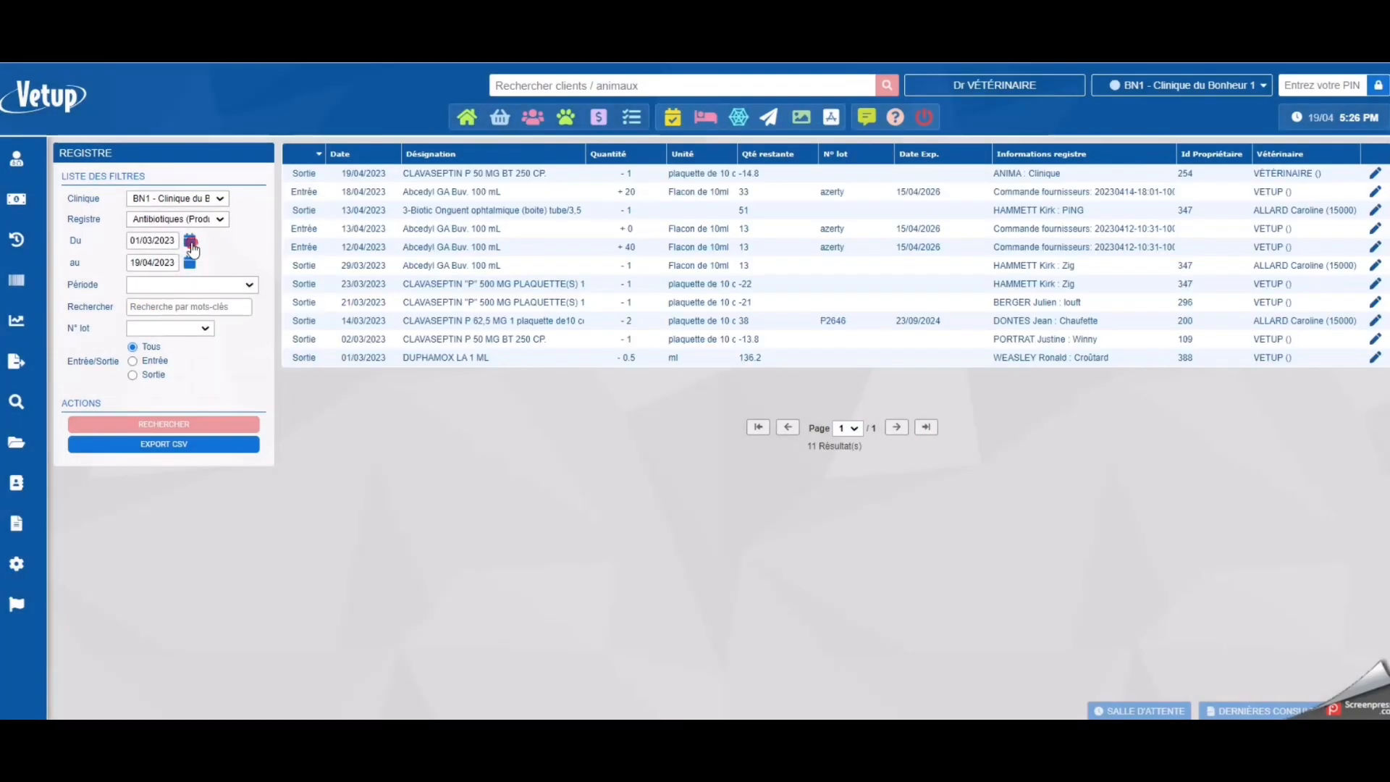
Filter the register entries to the period "L'année dernière" and look through the available batch numbers without choosing one
{"action": "left_click", "coordinate": [191, 242]}
{"action": "left_click", "coordinate": [177, 284]}
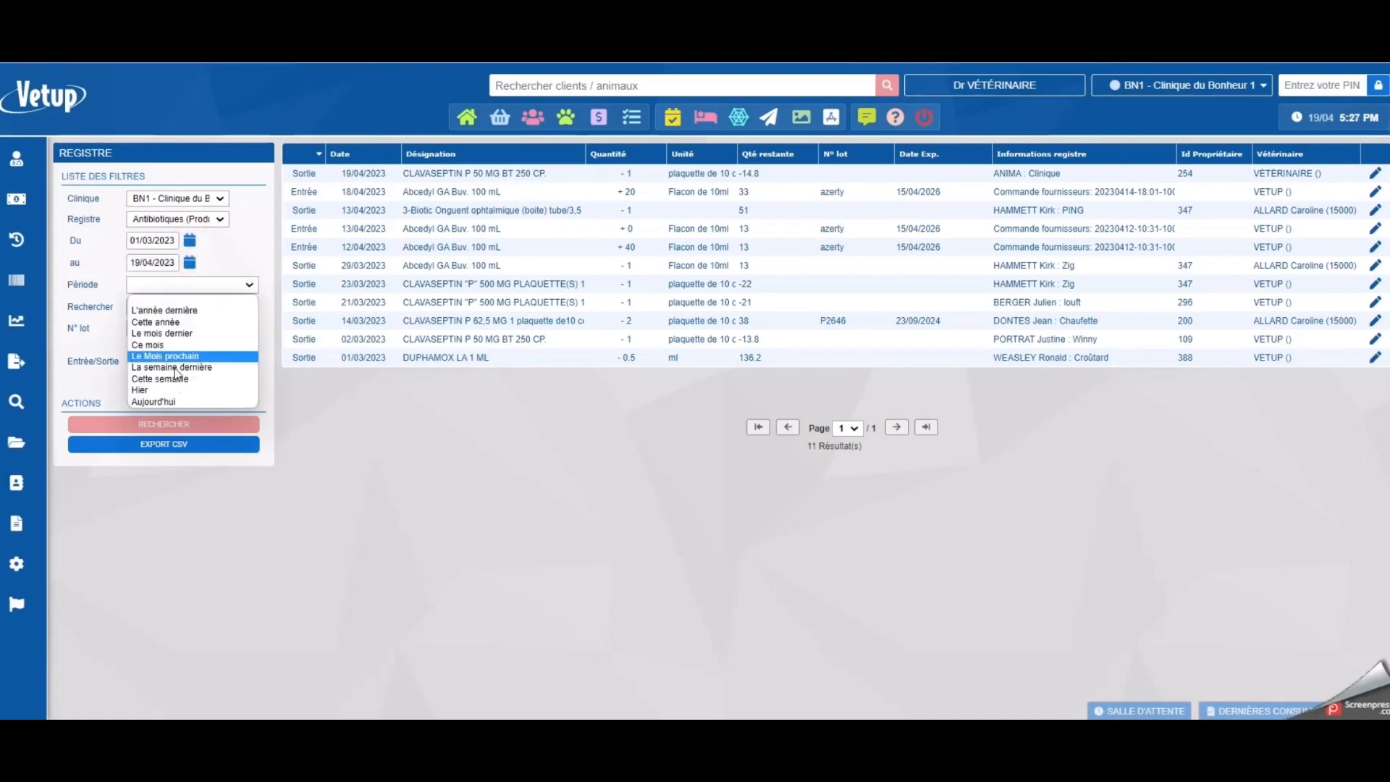
{"action": "left_click", "coordinate": [173, 310]}
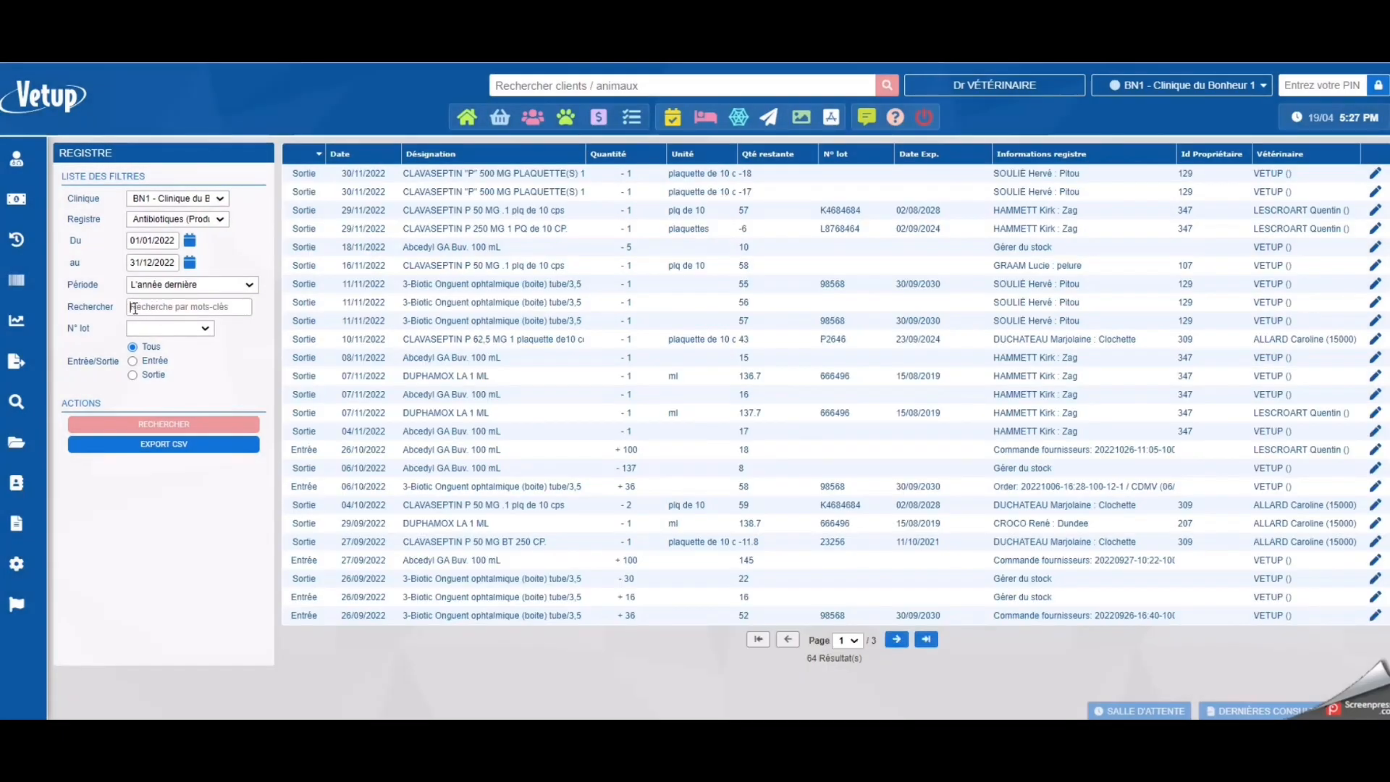
{"action": "left_click", "coordinate": [190, 328]}
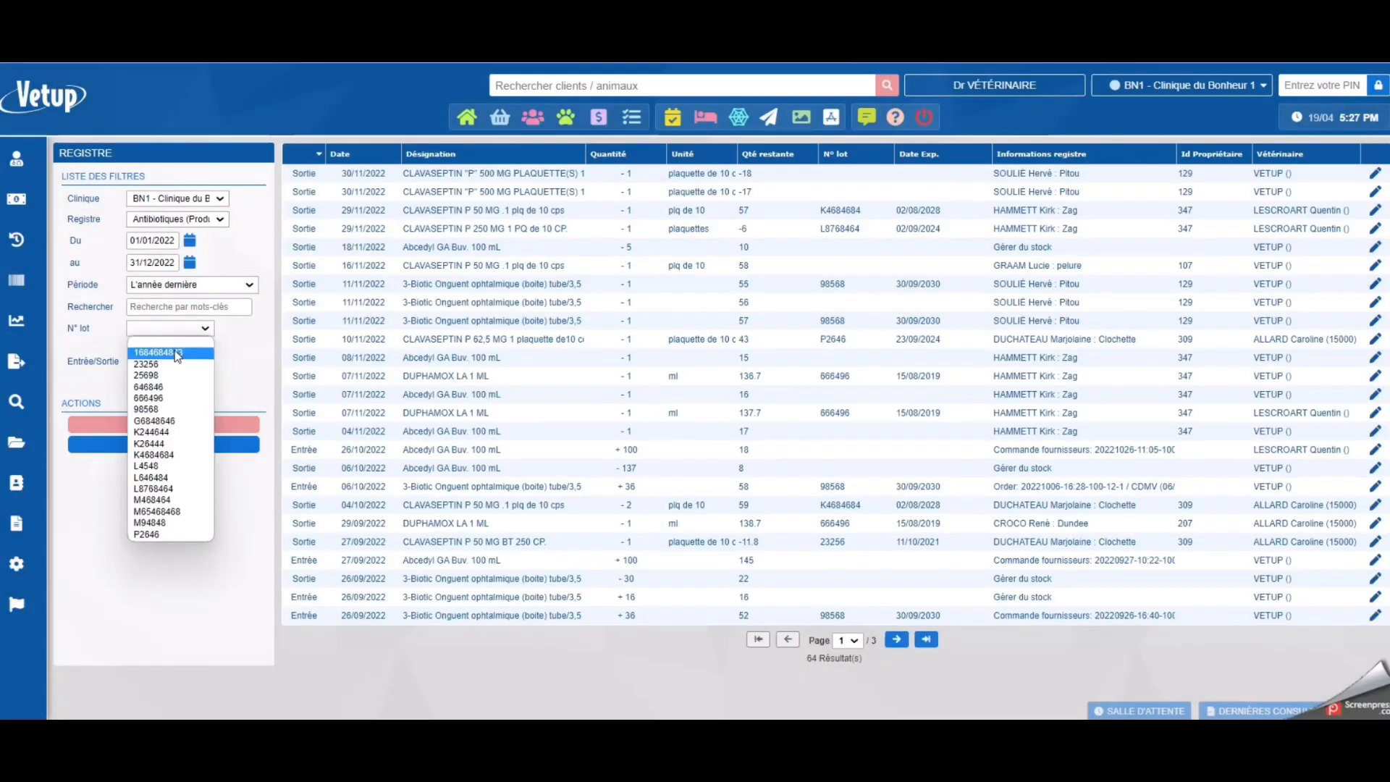
{"action": "left_click", "coordinate": [271, 398]}
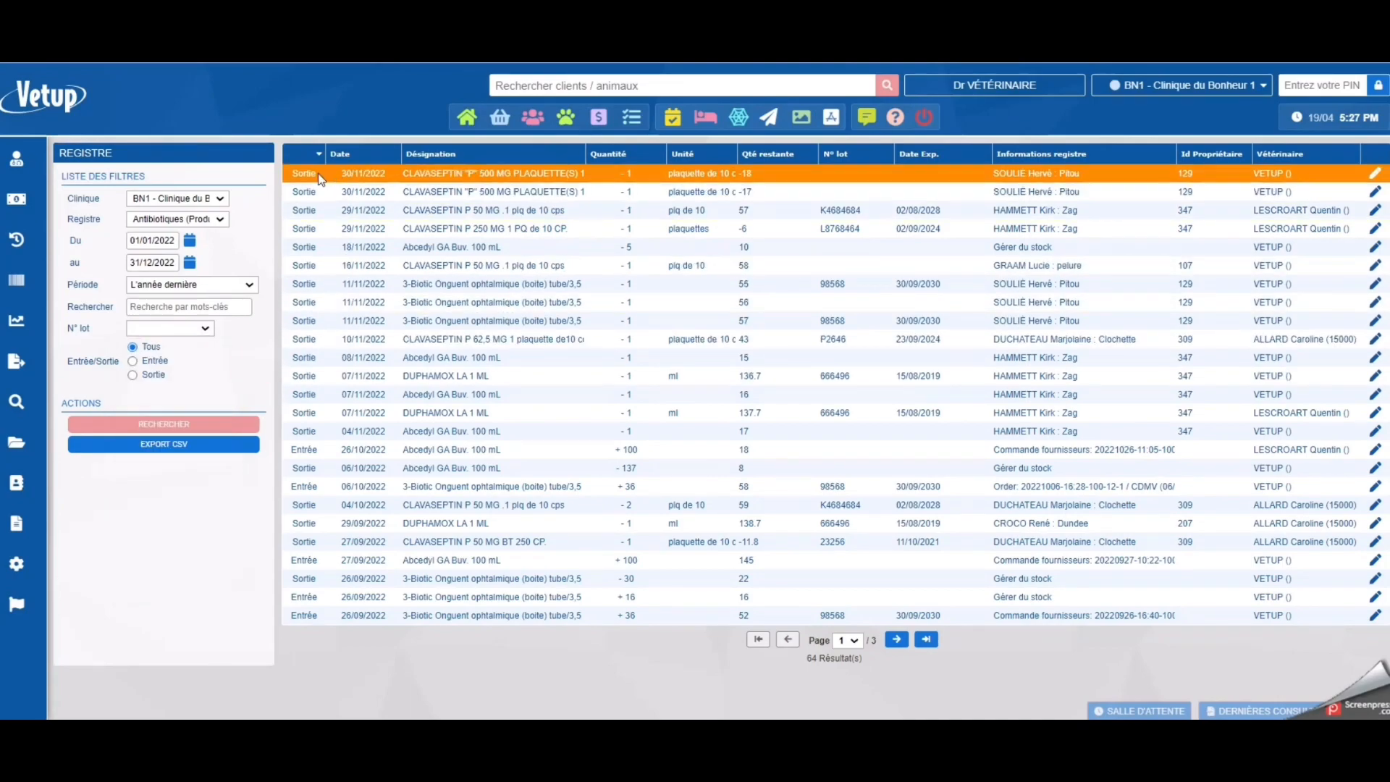